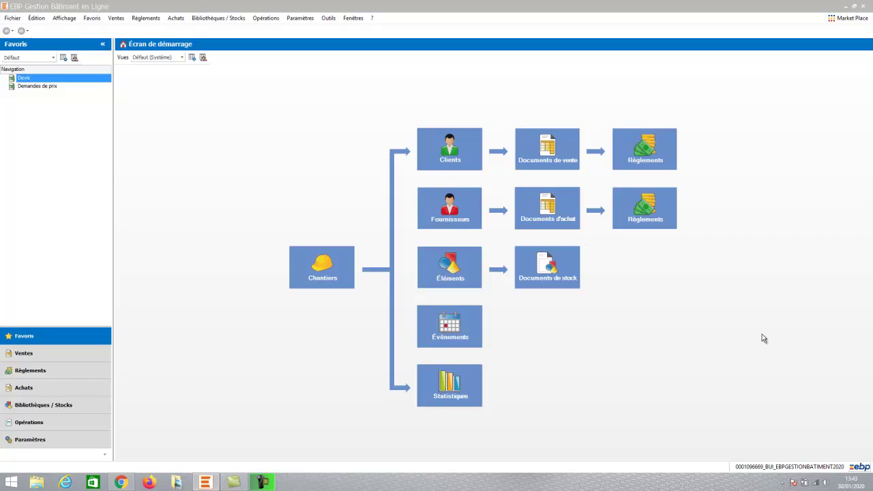
Open the field and table customization and display the custom fields of the Intervenant table.
click(299, 19)
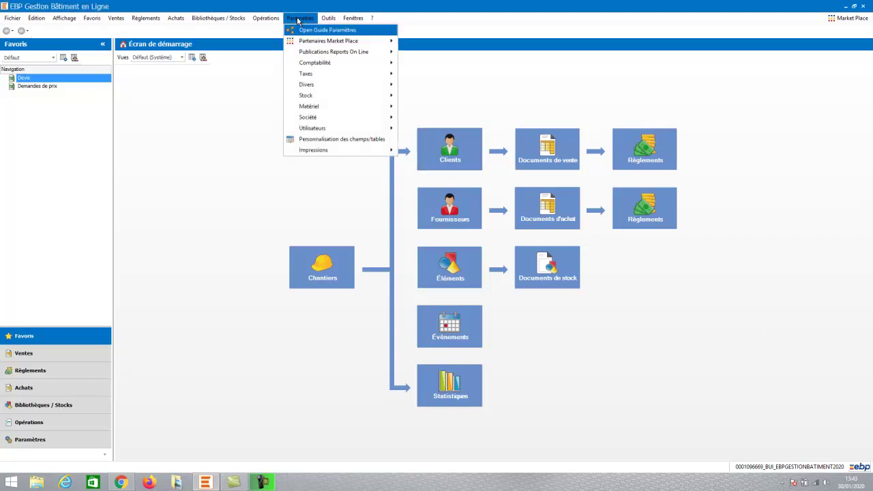
click(310, 140)
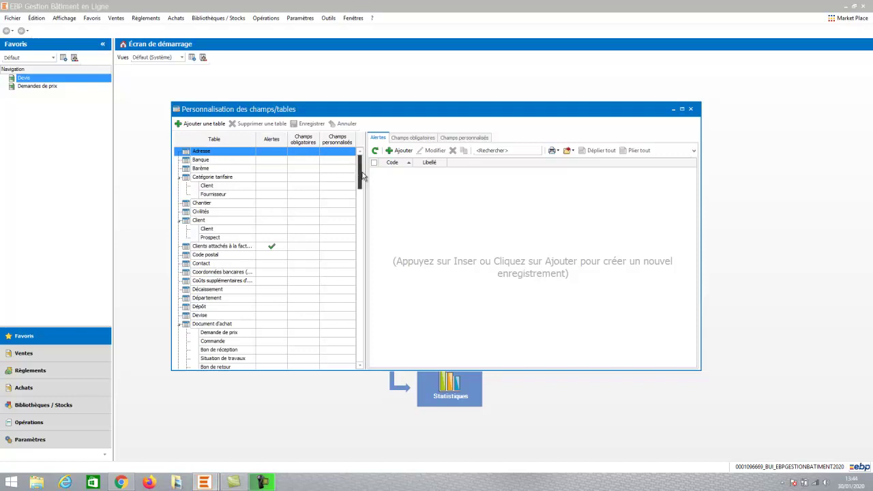
drag(361, 176, 360, 272)
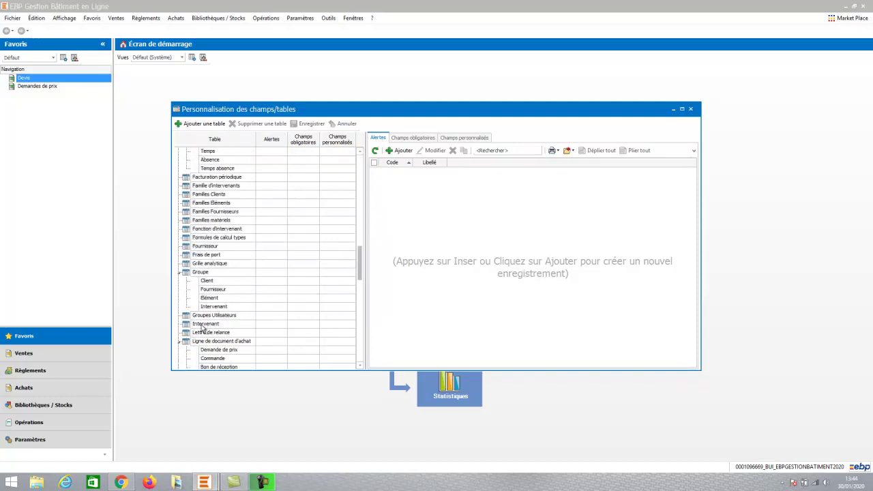
click(207, 325)
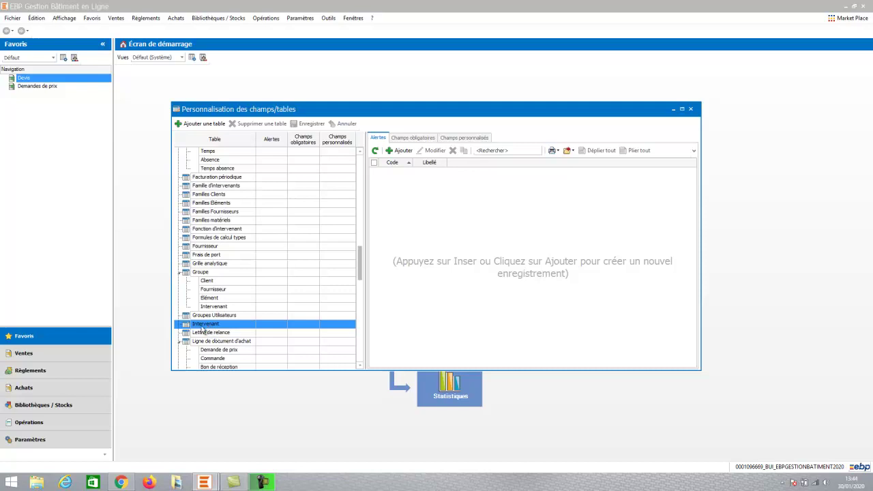
click(415, 142)
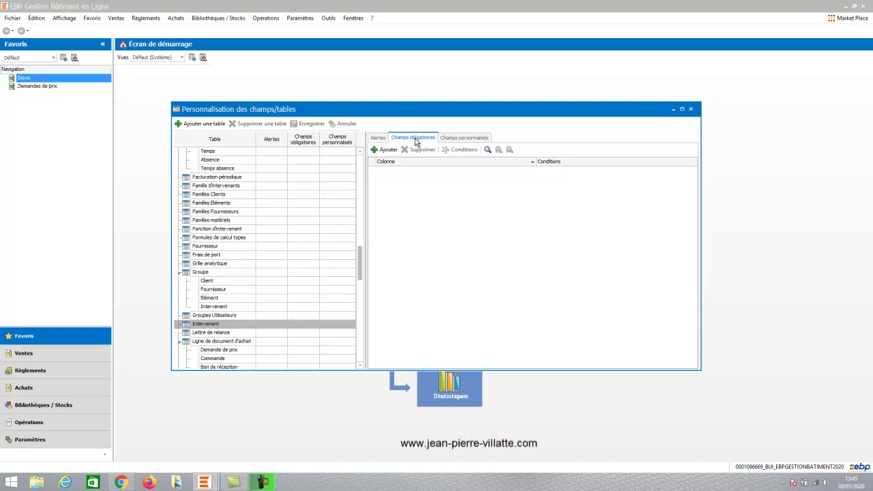
click(460, 141)
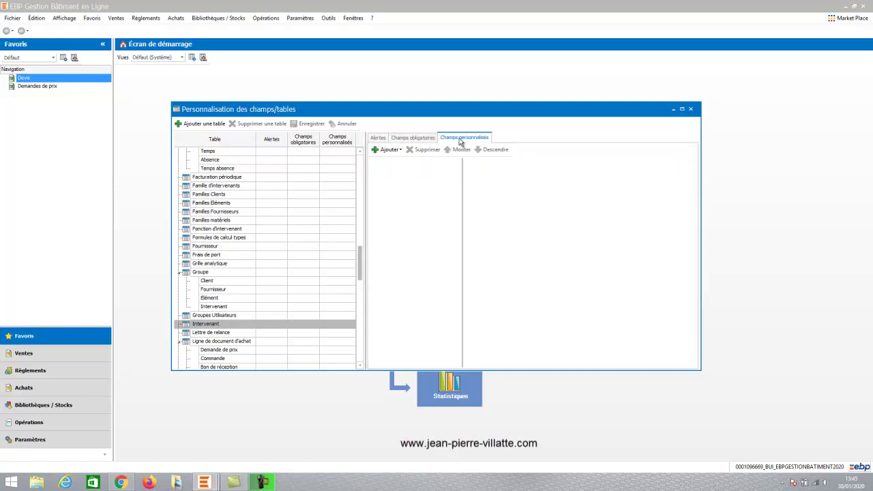
Start adding a custom field to the Intervenant table and run the recommended backup of the company file with its default settings.
click(393, 151)
click(396, 163)
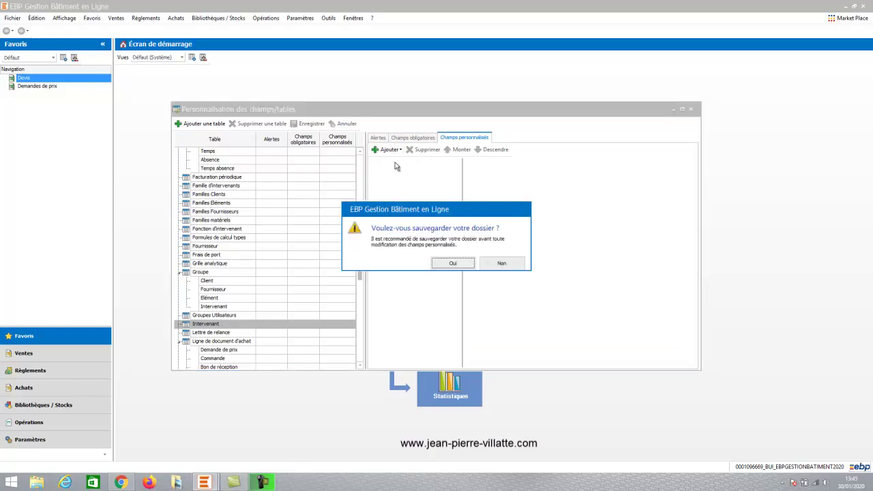
click(452, 263)
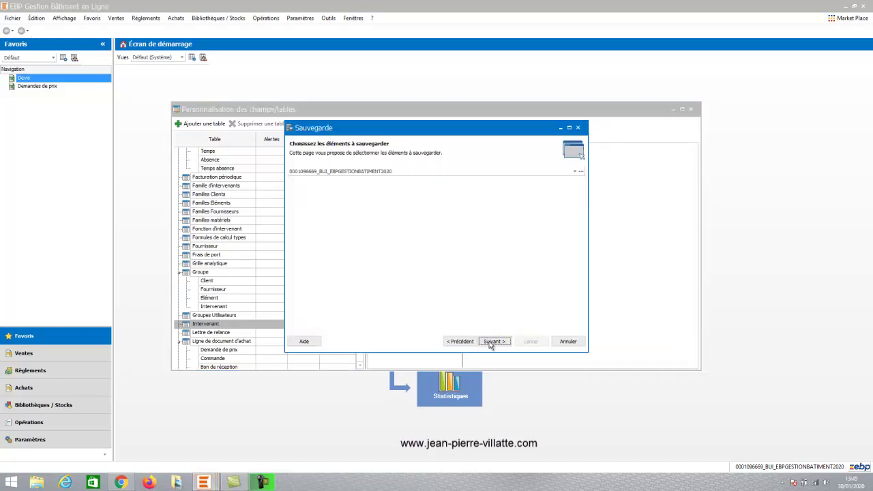
click(491, 342)
click(491, 342)
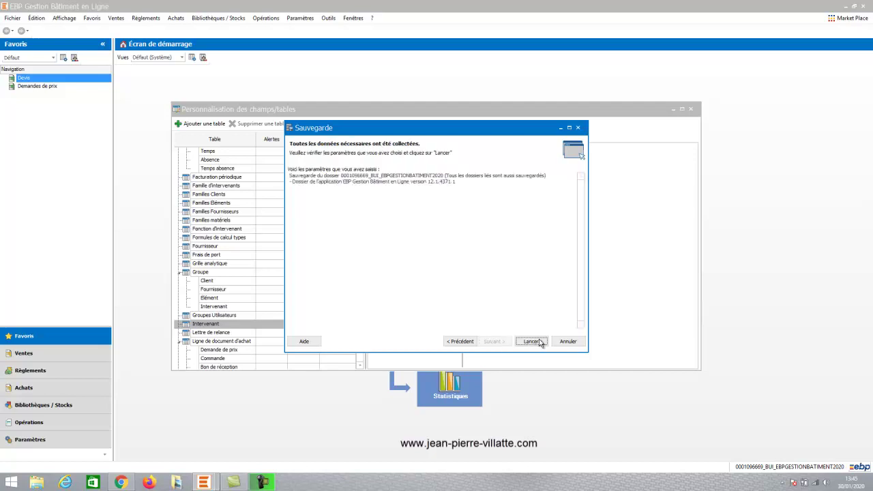
click(537, 341)
click(539, 341)
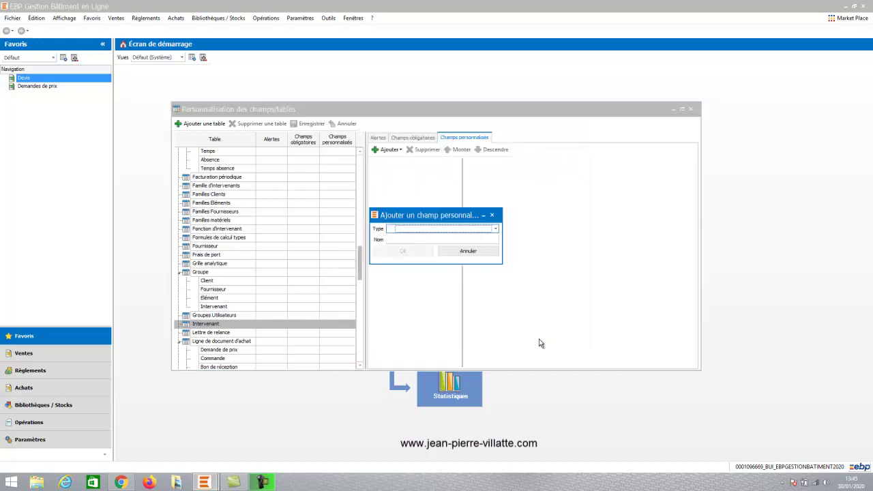
Create the Intervenant custom field with type Texte and name 30.
click(496, 230)
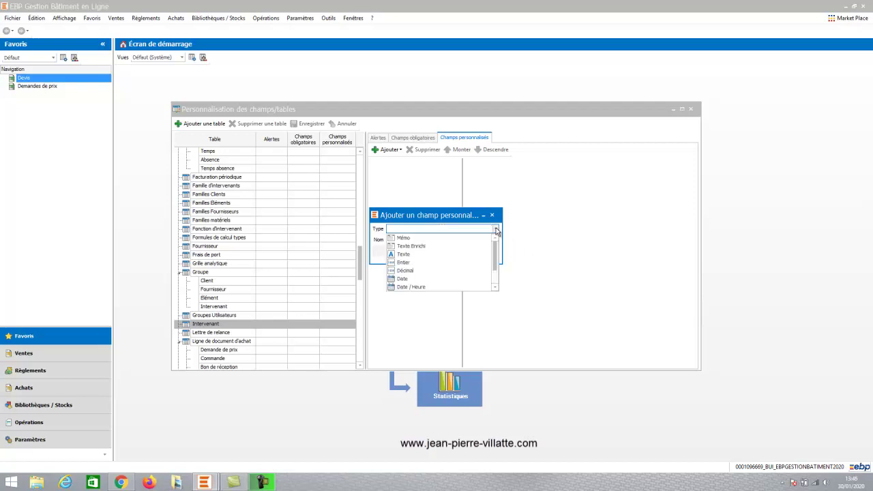
click(438, 256)
click(440, 238)
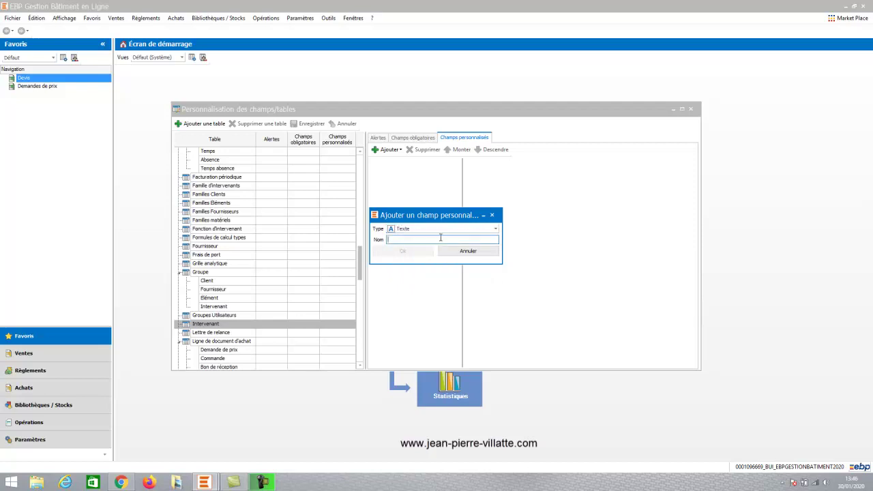
text(30)
click(403, 251)
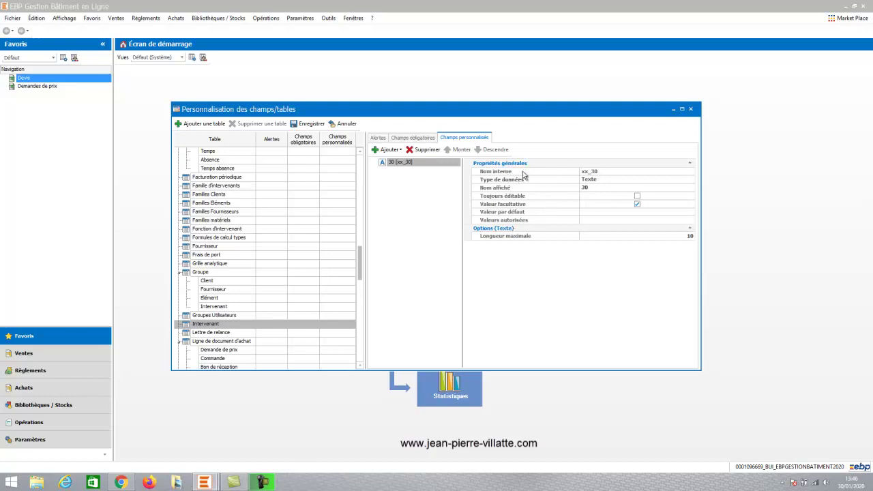
Set the displayed name of the new Intervenant field to "Permis de conduire".
click(596, 187)
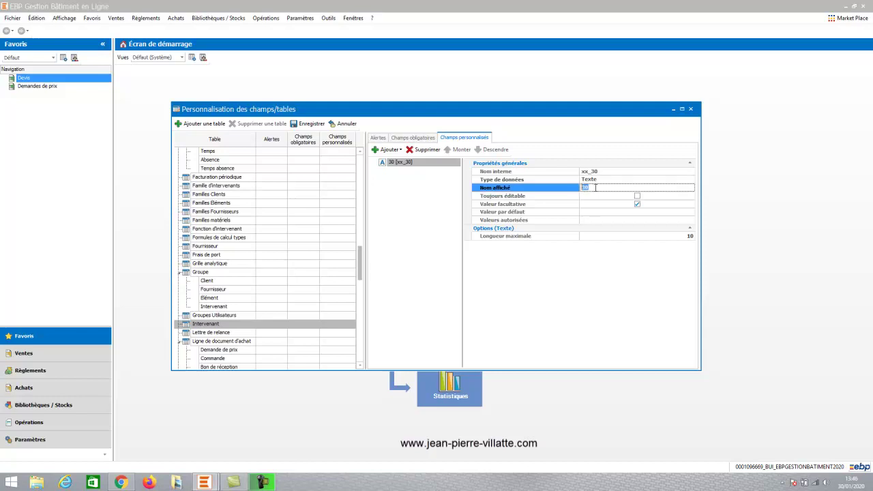
text(Permis de conduire)
key(Return)
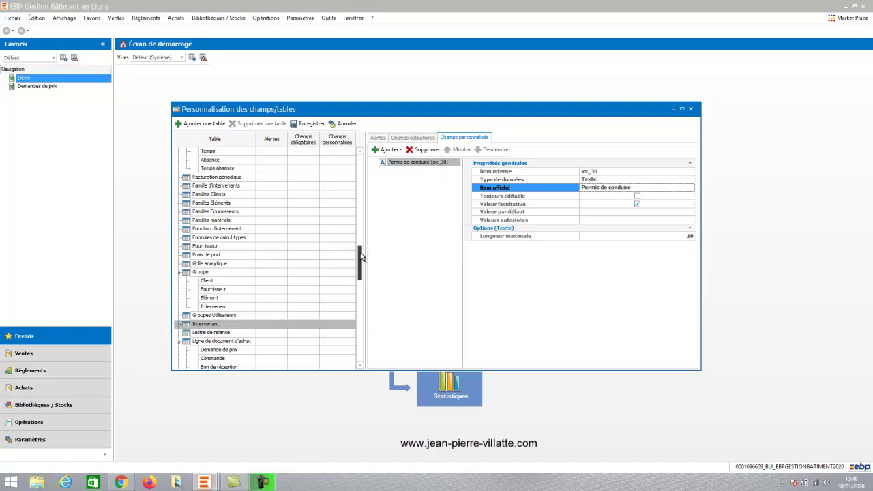
Add a Texte custom field named "N° intervention" to Facture under the sales document line table.
drag(361, 256, 359, 297)
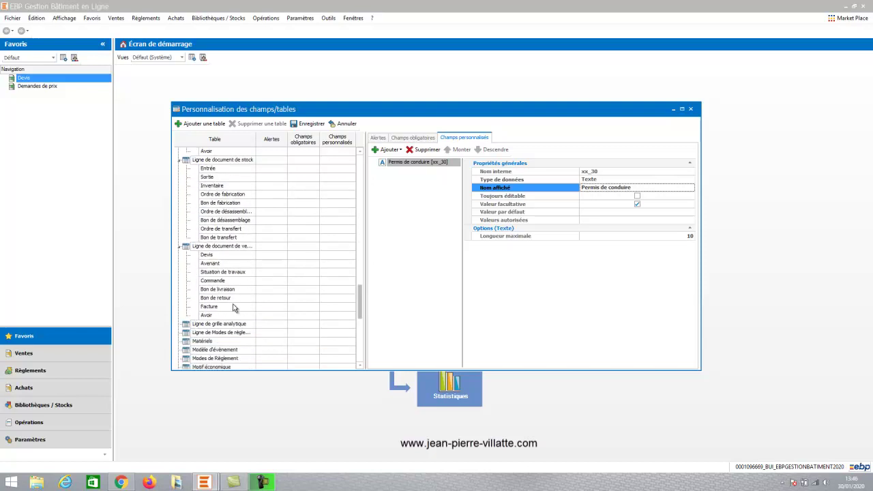
click(228, 307)
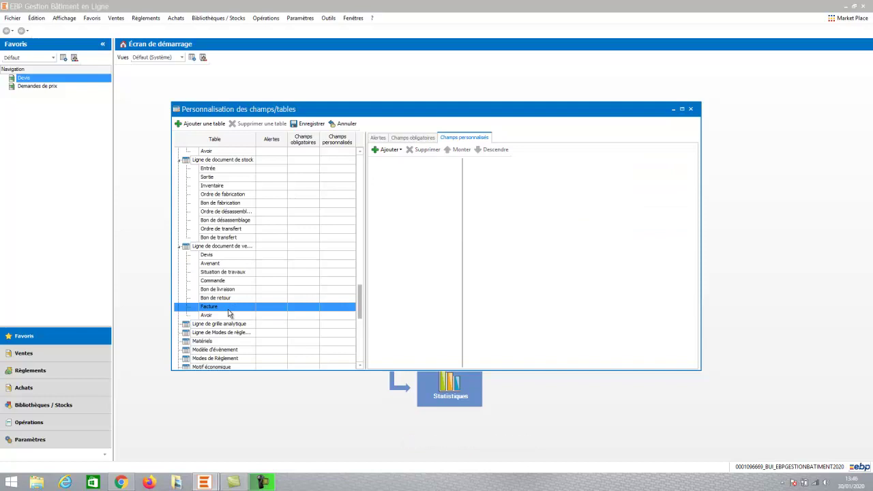
click(397, 152)
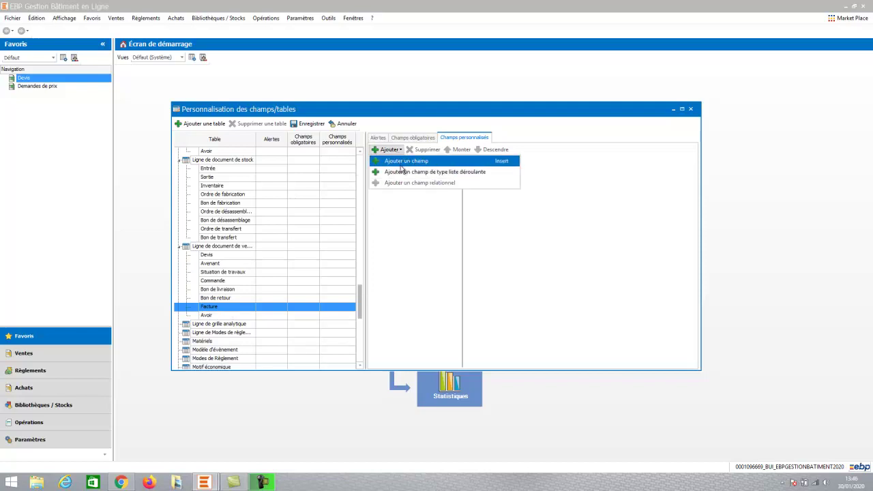
click(402, 163)
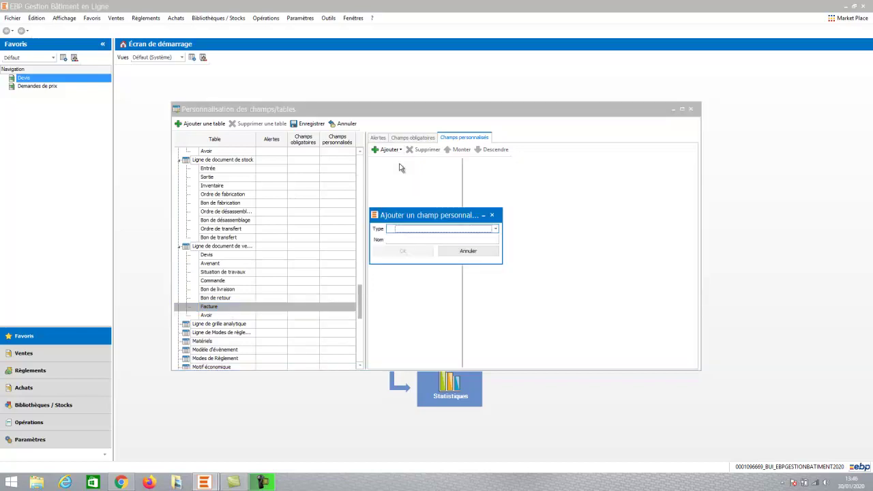
click(496, 230)
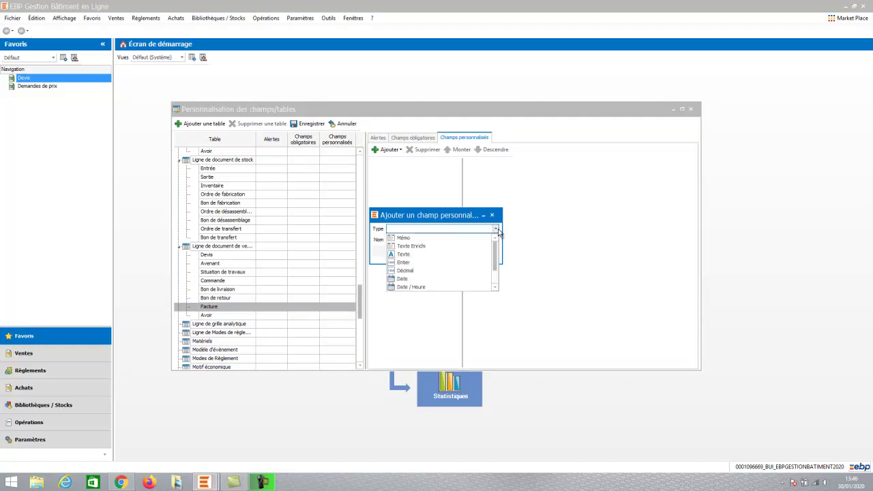
click(460, 256)
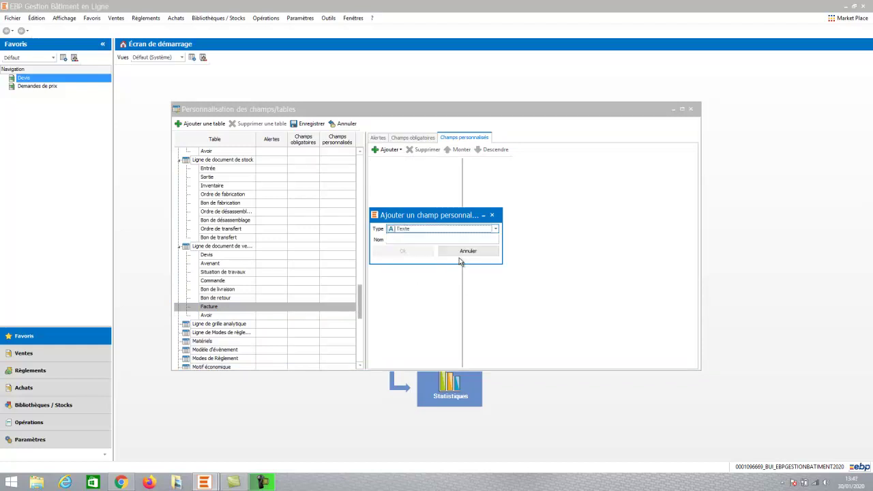
click(443, 239)
text(N)
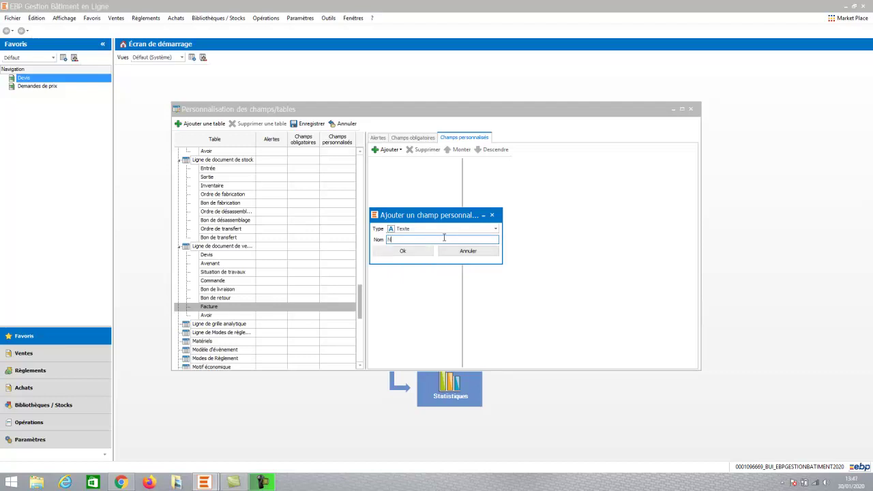
text(° intervention)
click(403, 252)
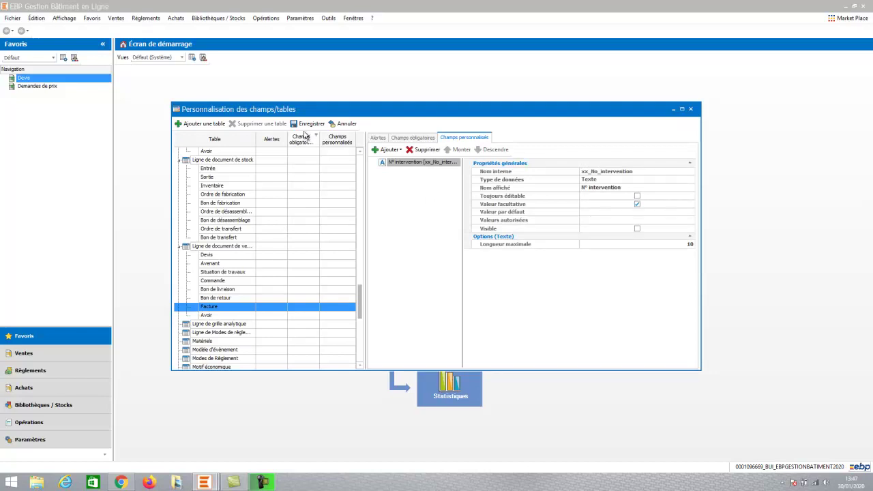
Save the custom fields, continuing the configuration after the file reopens, and review which tables have custom fields before closing the customization.
click(303, 123)
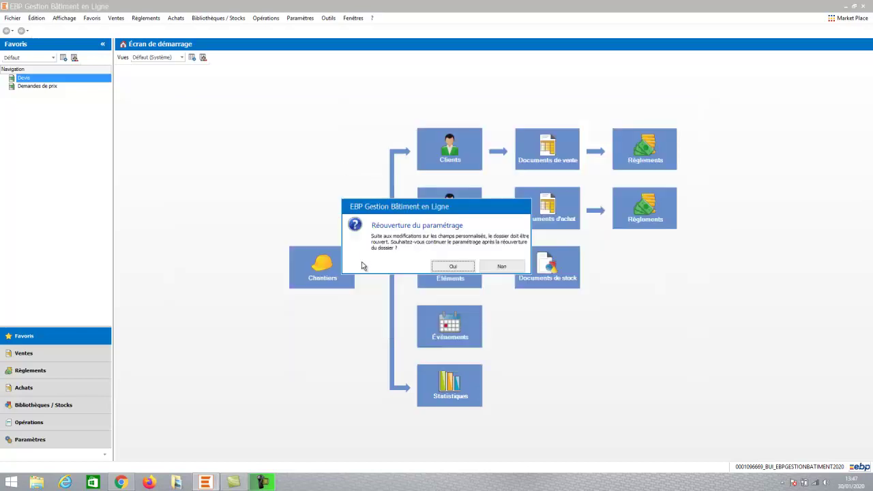
click(452, 266)
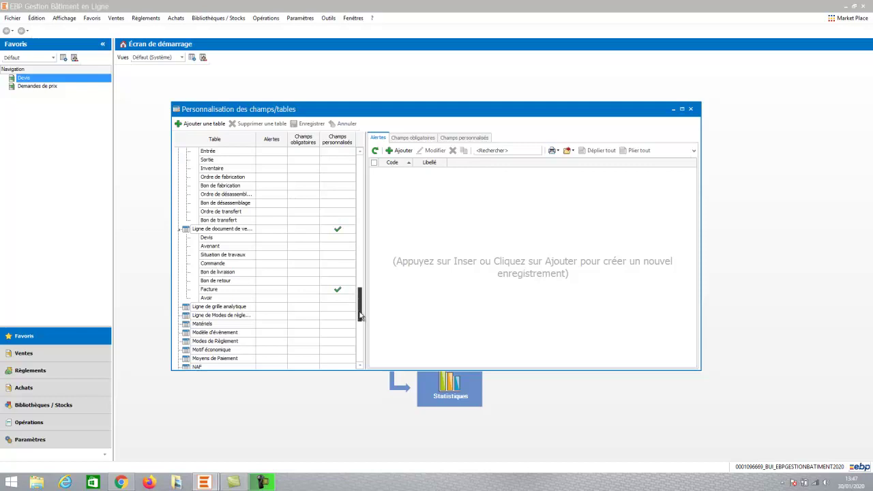
drag(360, 314, 360, 293)
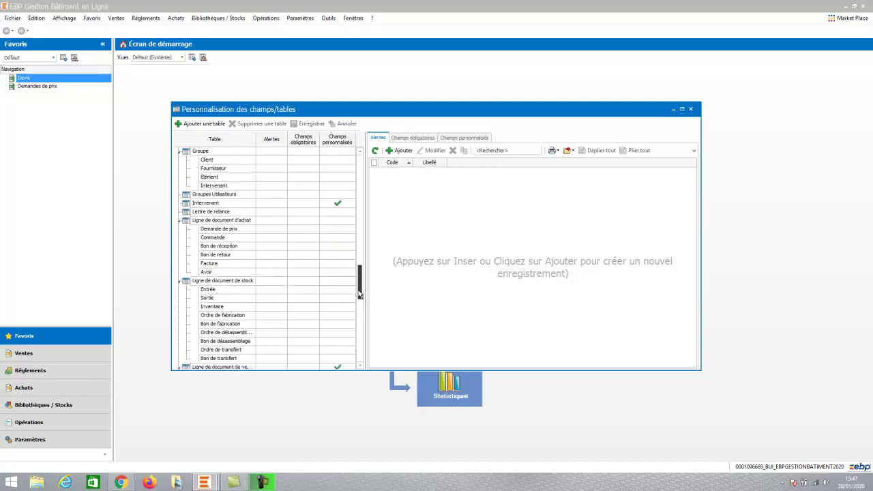
click(690, 110)
Open the record of the first worker in the sales list of Intervenants.
click(27, 353)
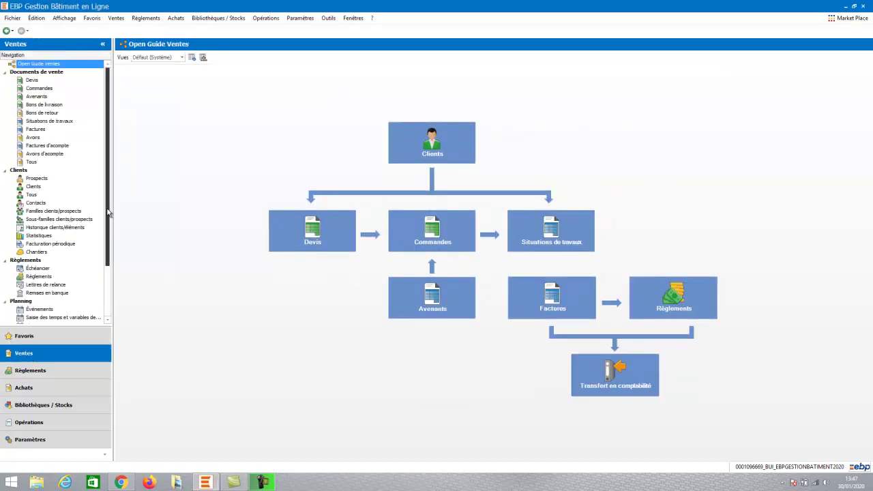
drag(108, 213, 109, 263)
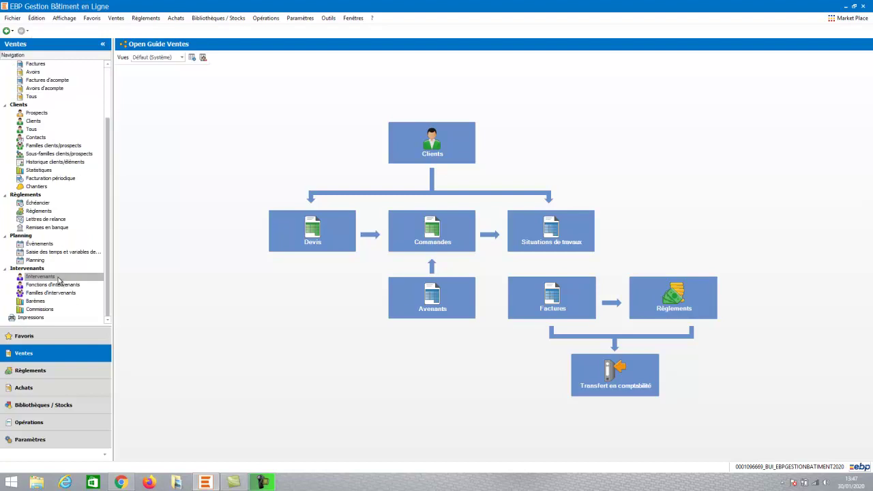
click(58, 277)
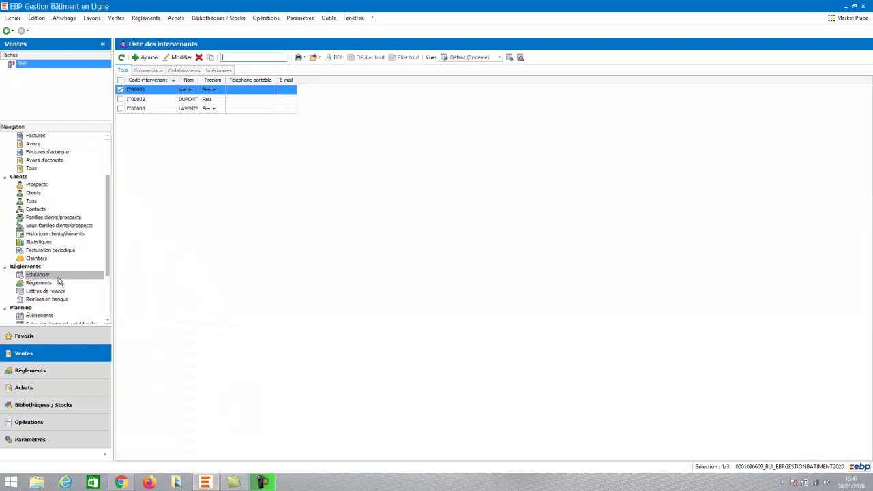
double_click(188, 94)
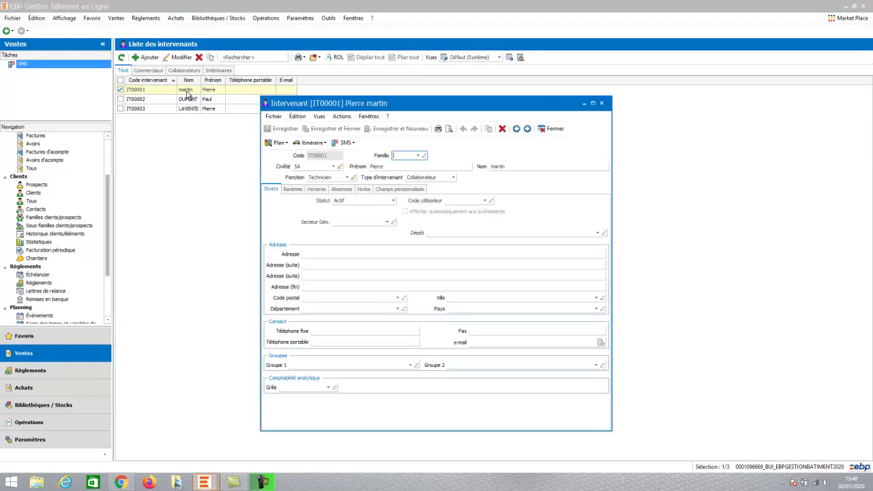
Enter the driving licence number in the worker's custom field "Permis de conduire", then save and close the record.
click(413, 190)
click(373, 200)
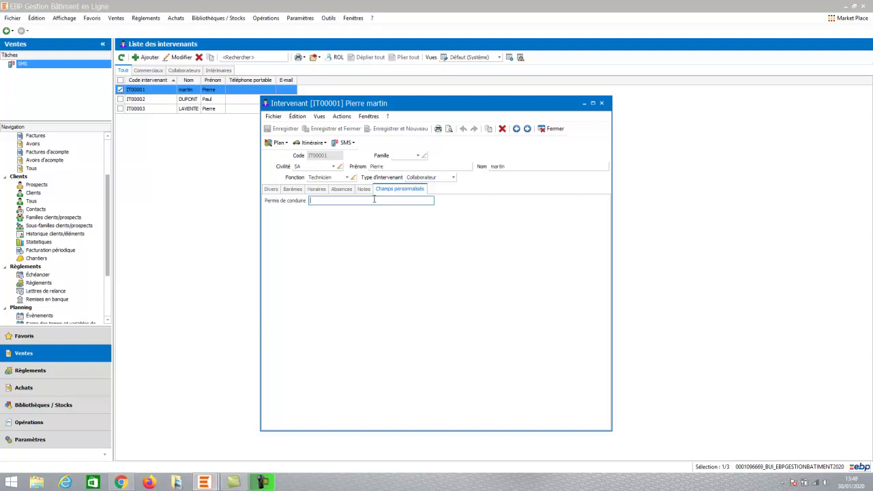
text(12345678)
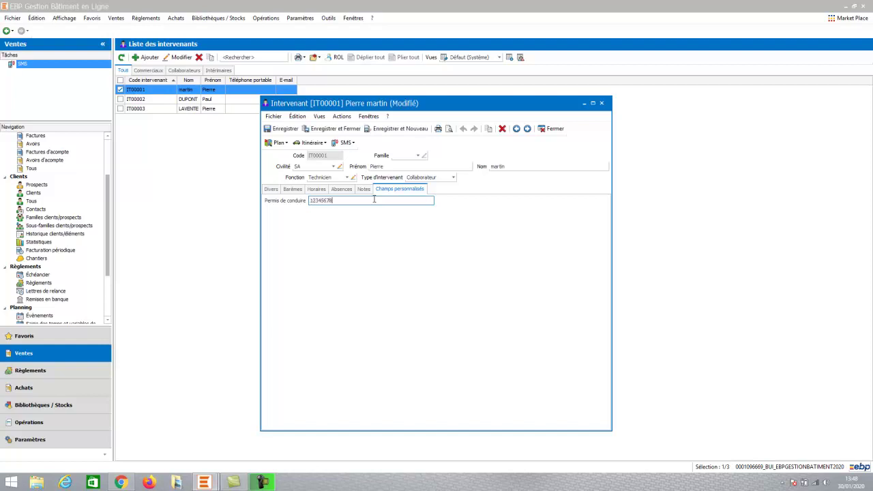
click(334, 128)
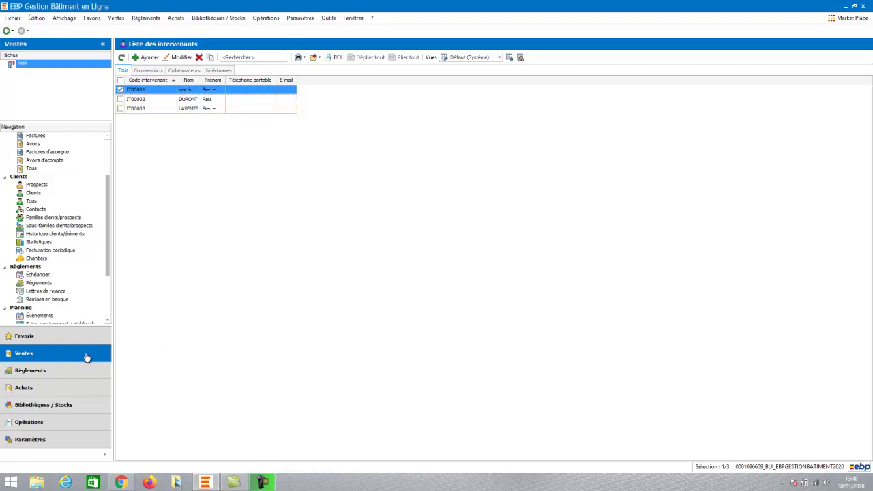
Open the sales invoice dated 29/01/2020 and display its custom fields.
drag(106, 264, 106, 227)
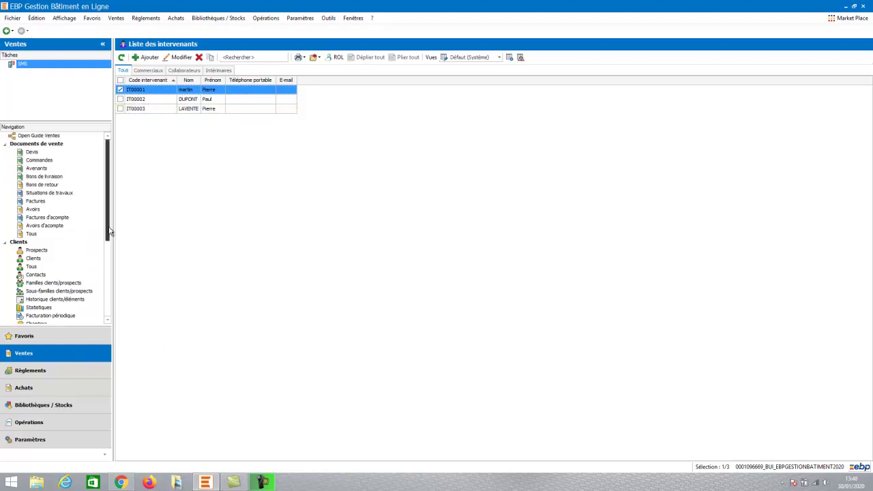
click(36, 201)
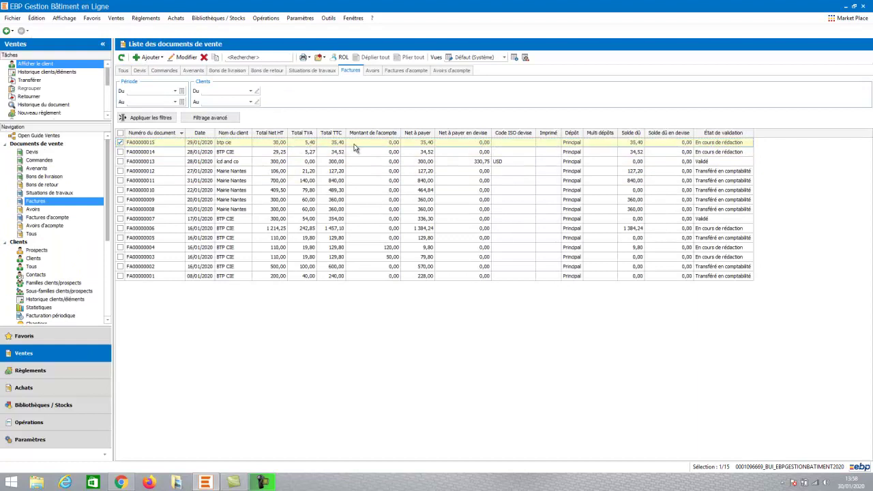
double_click(367, 143)
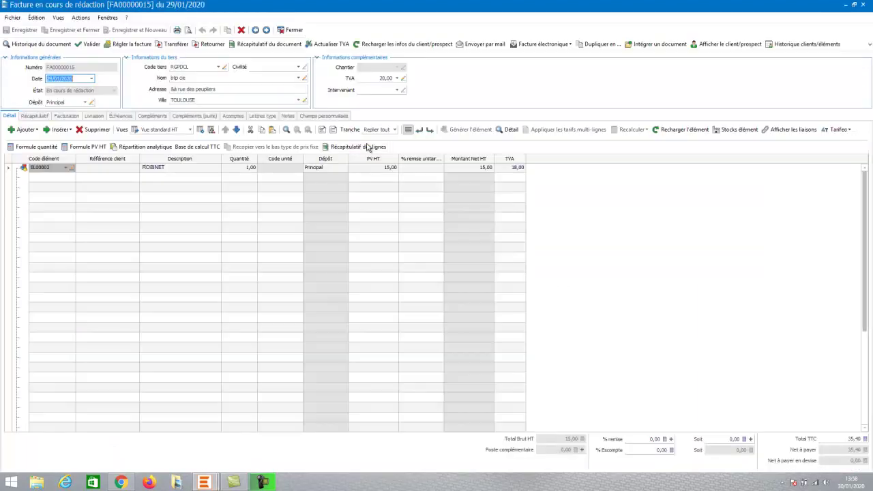
click(320, 117)
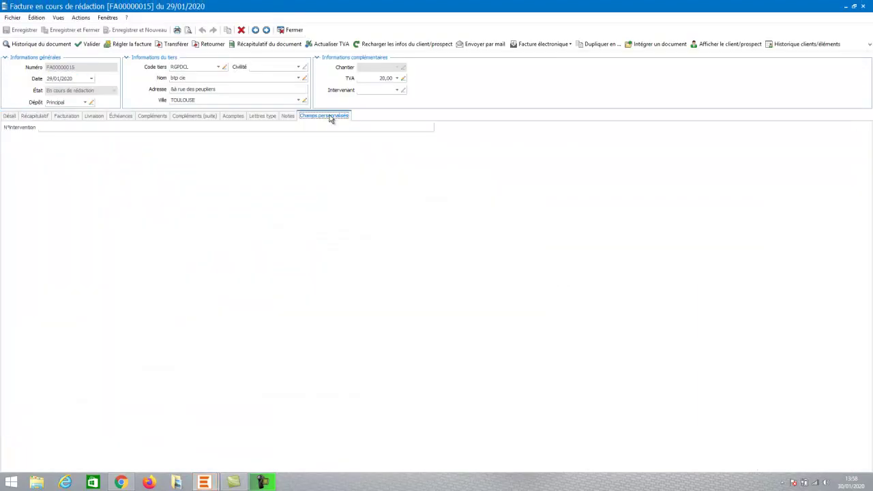
Set the invoice's N°intervention custom field to 456, then save and close the invoice.
click(59, 129)
text(456)
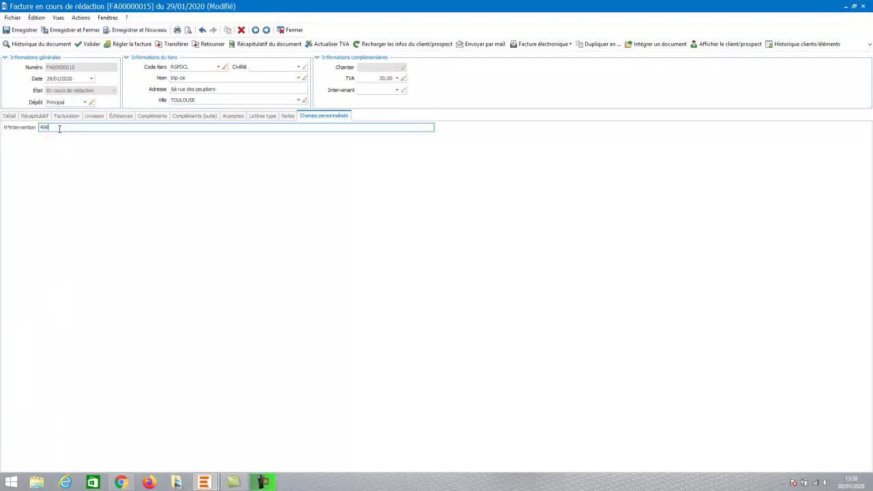
key(Tab)
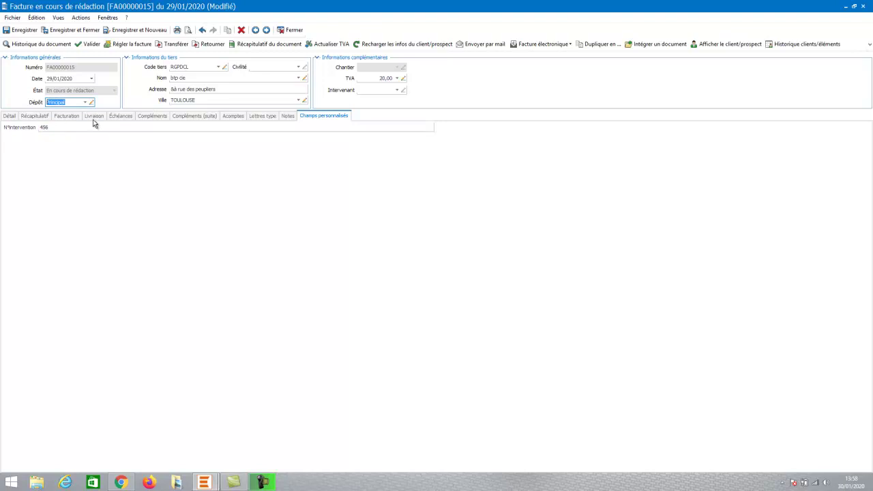
click(87, 30)
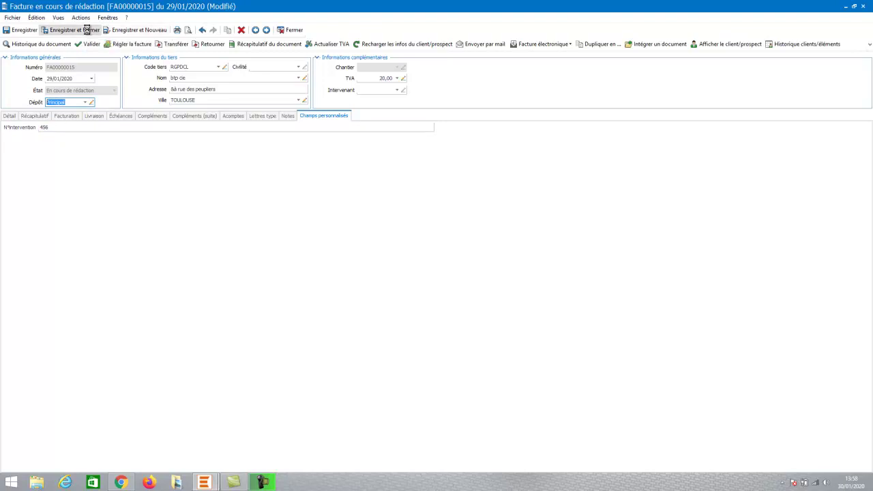